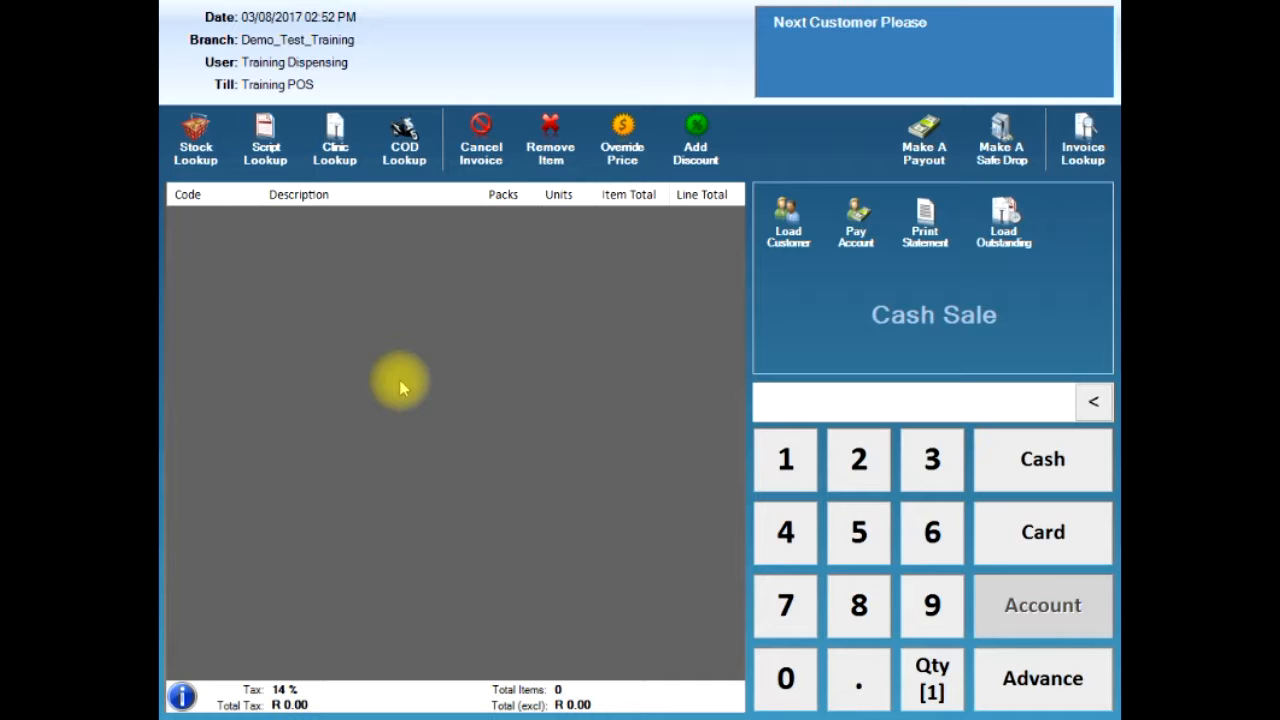
- Find ADCO-DOL TAB 20 in stock lookup and add 2 packs (40 units, R 154.20) to the sale
left_click(220, 146)
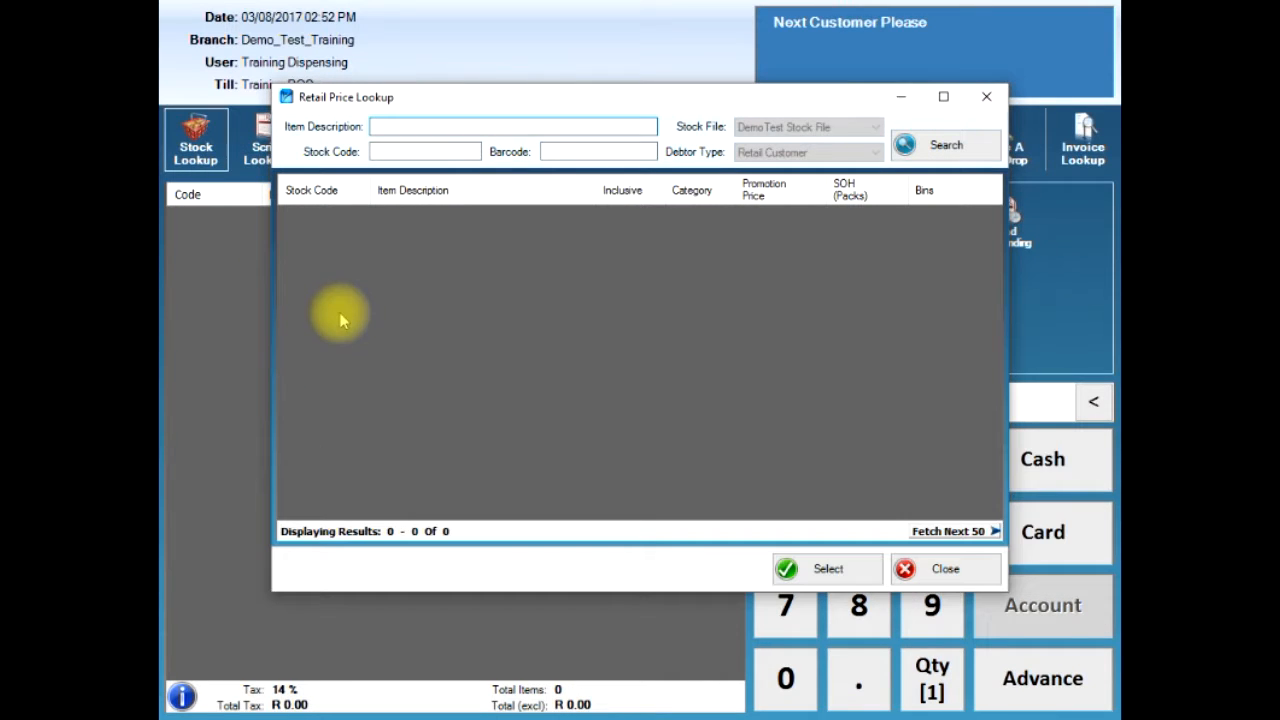
type("adco-dol")
key("Return")
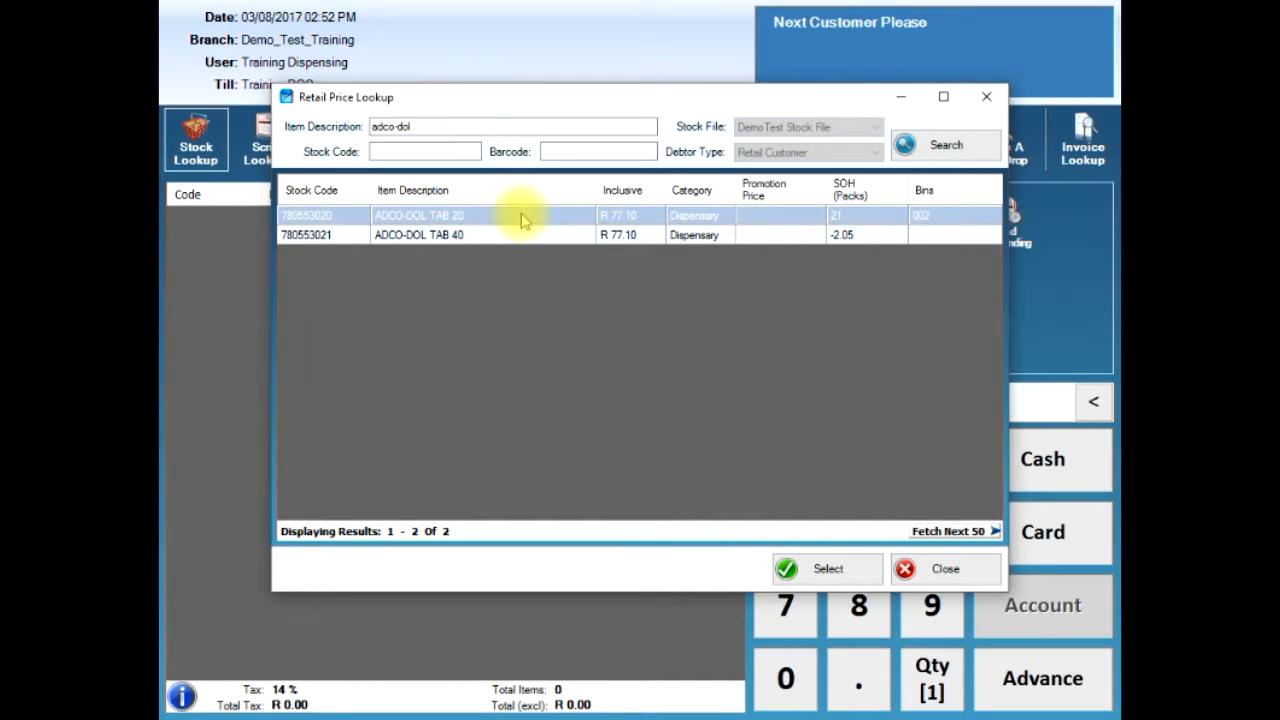
left_click(820, 572)
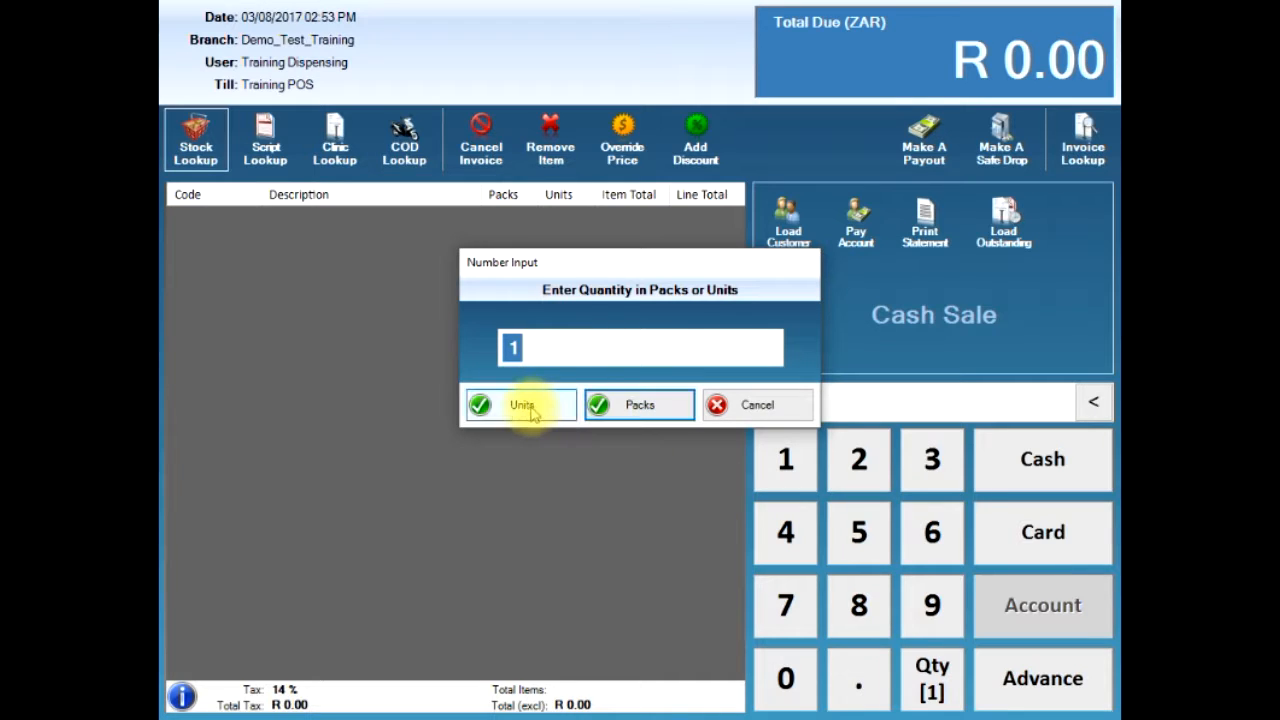
type("2")
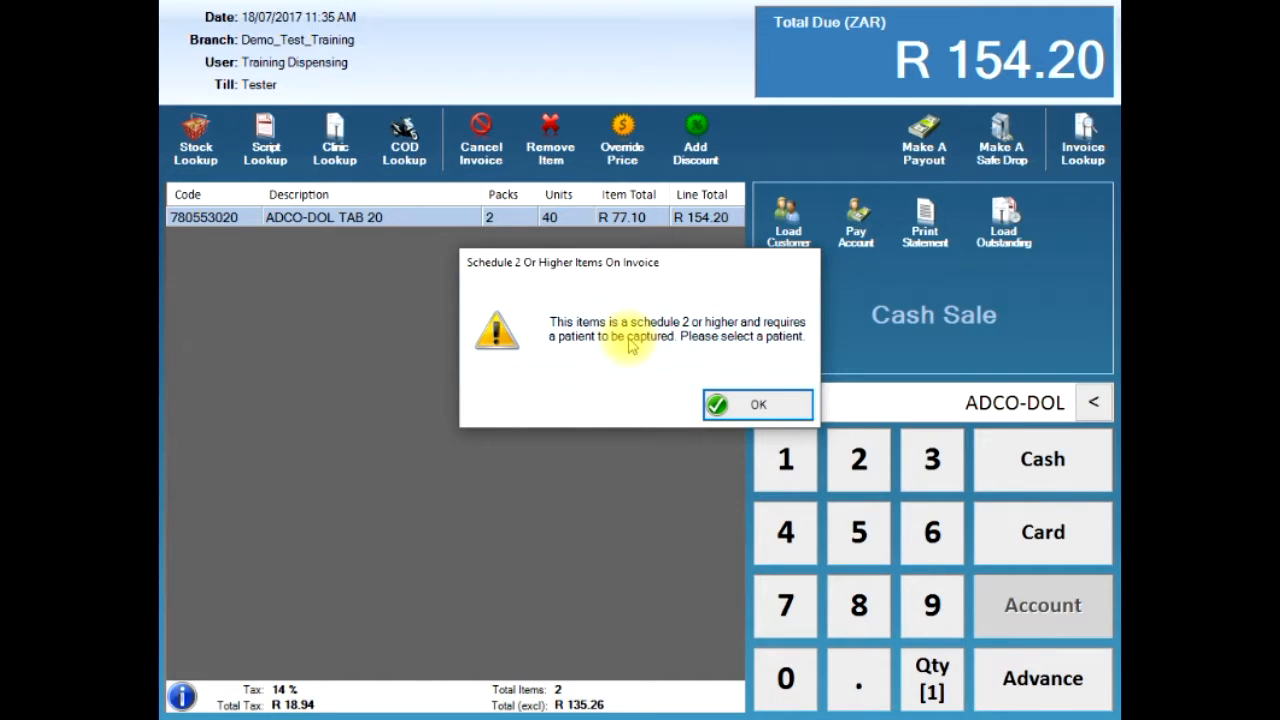
- Acknowledge the Schedule 2 warning, then search patients by the customer's surname and initial, finding no match
left_click(757, 404)
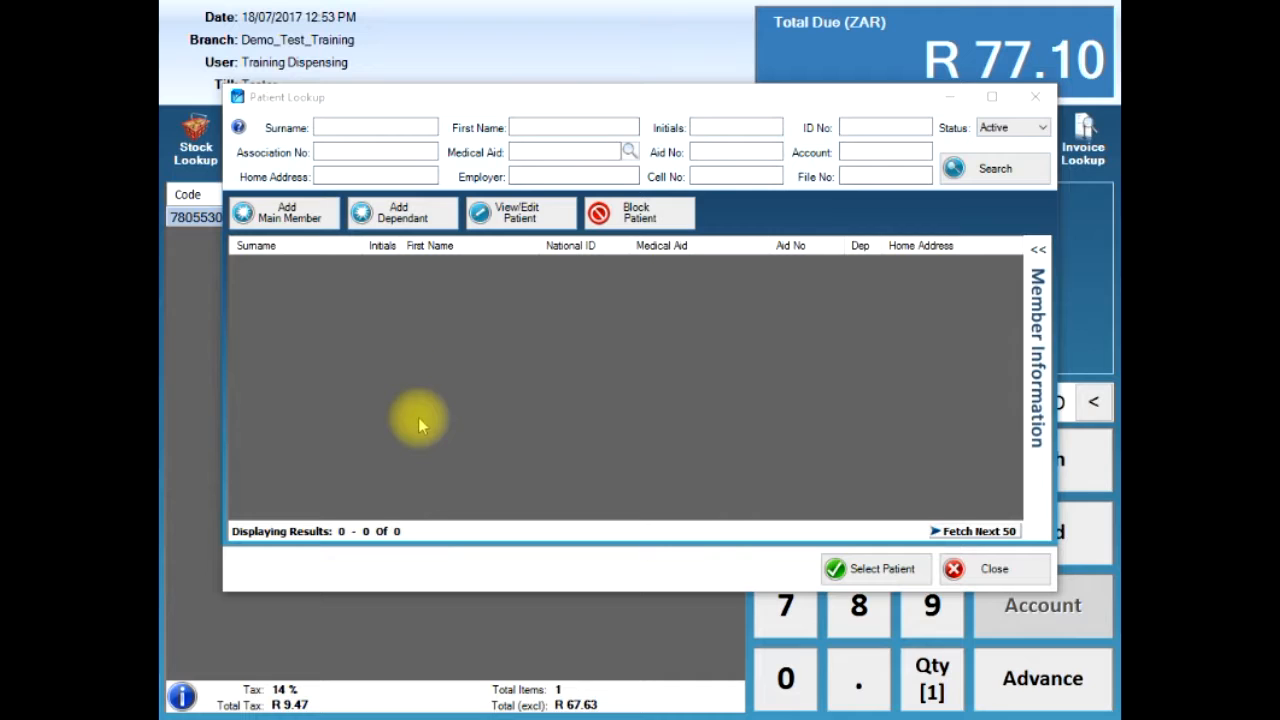
left_click(350, 127)
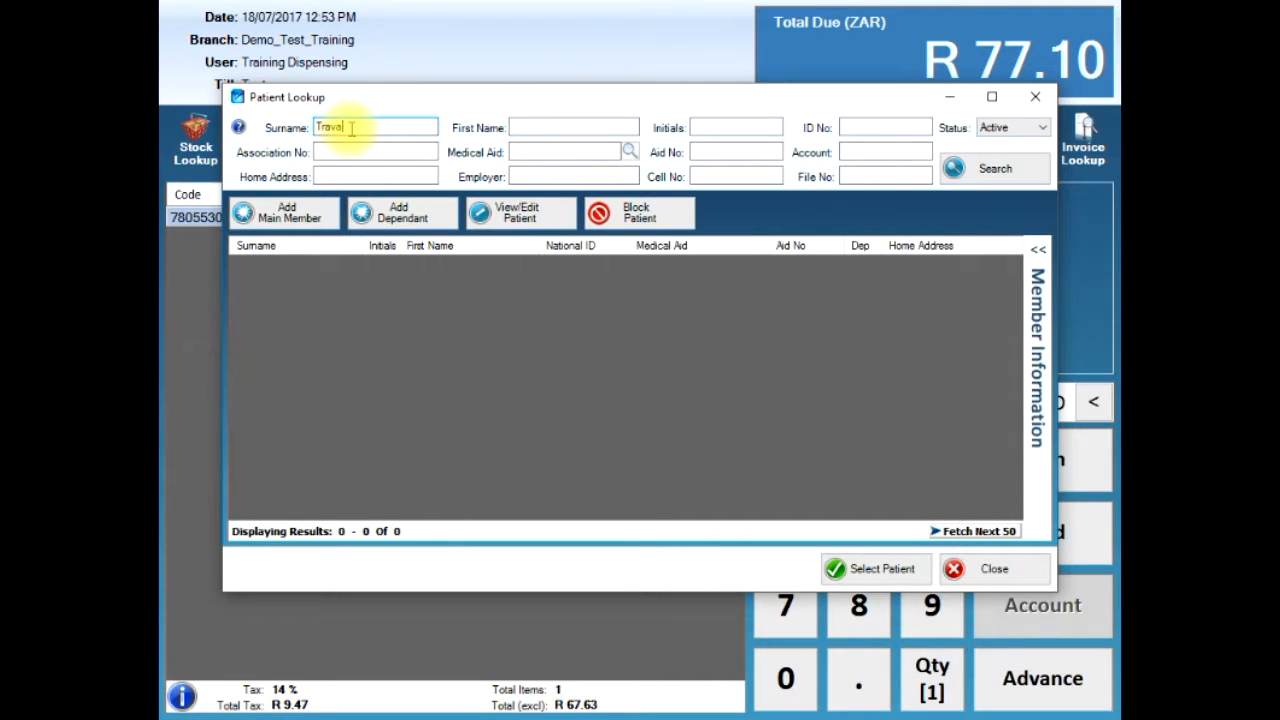
key("Tab")
key("Tab")
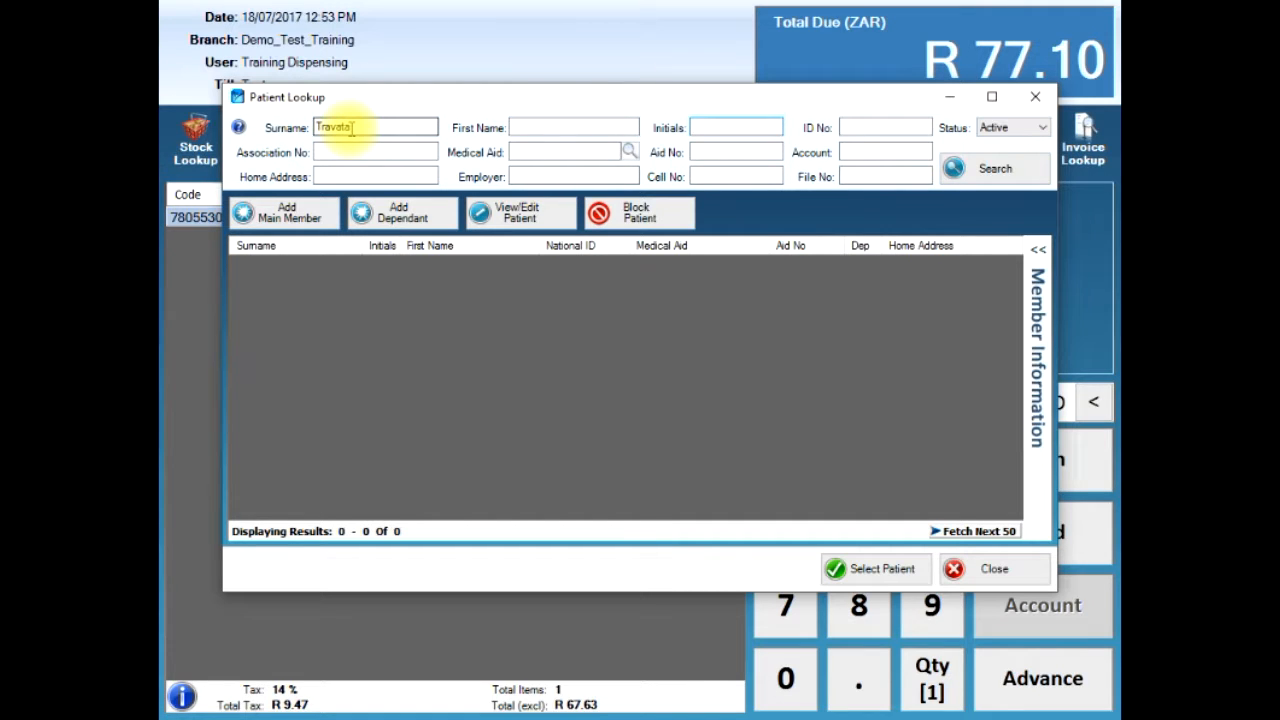
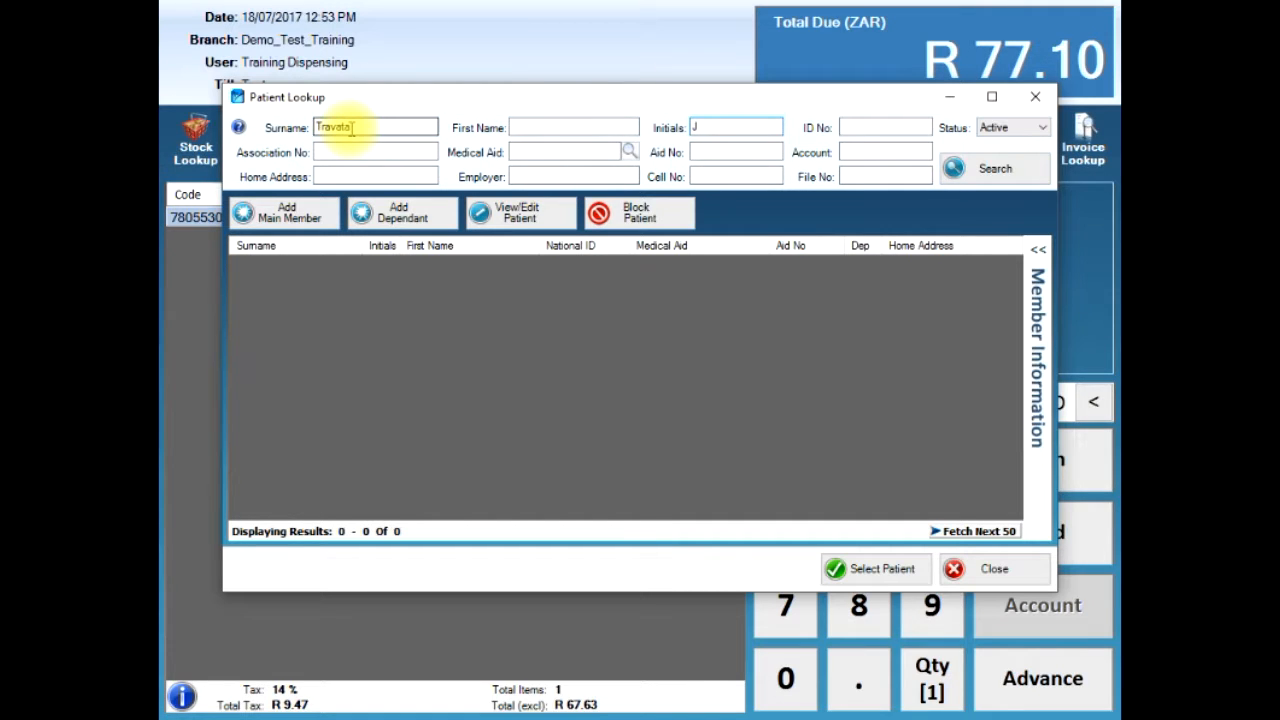
left_click(1000, 169)
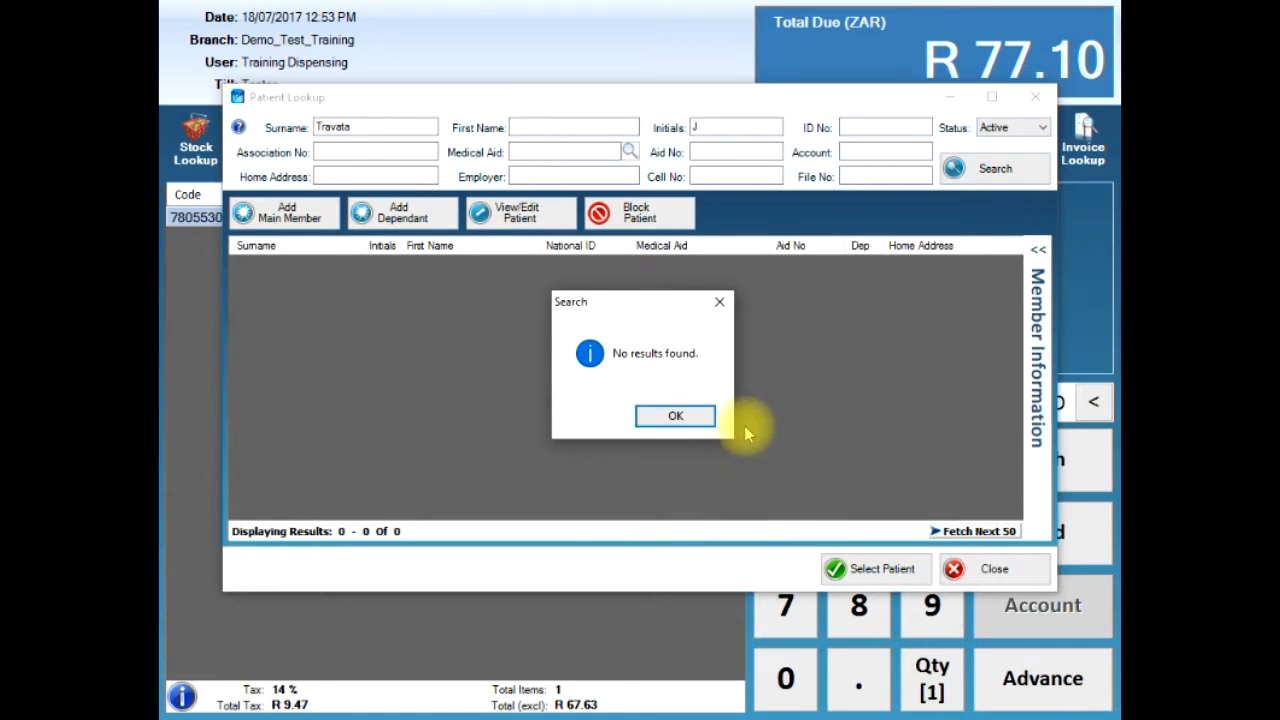
left_click(670, 417)
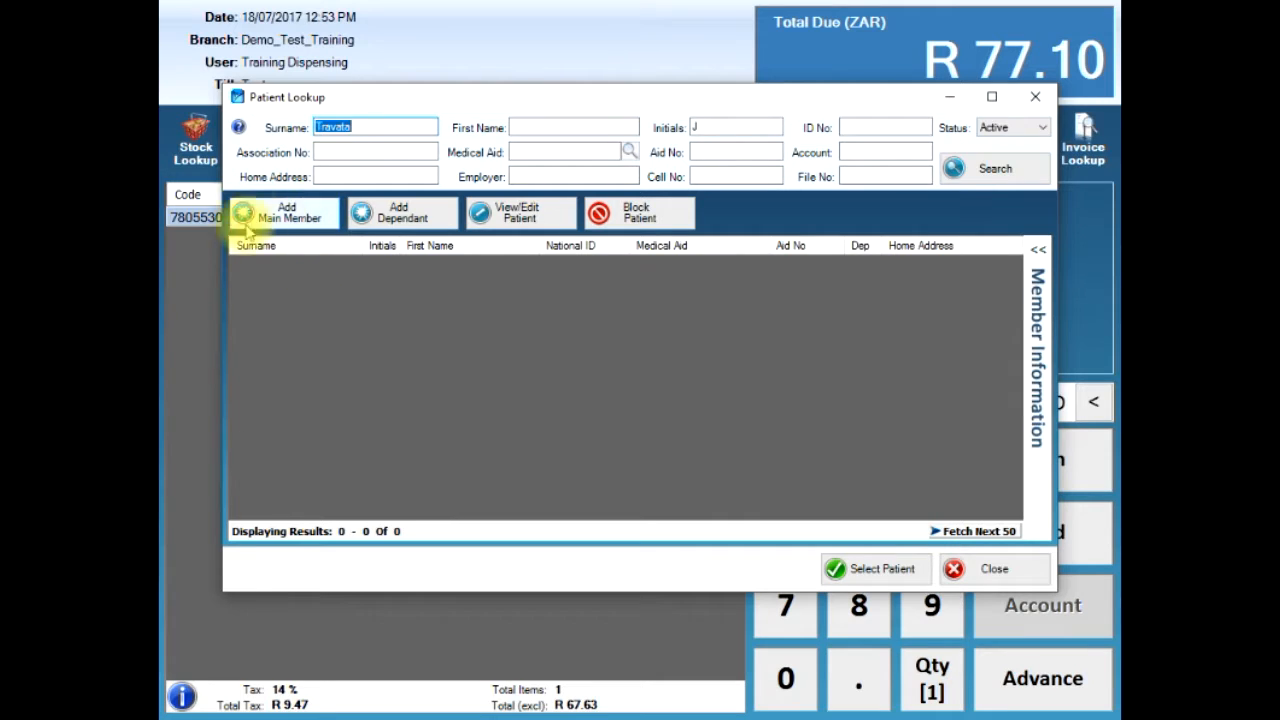
- Add a quick main-member patient with the customer's first name, initial and cell phone number
left_click(308, 214)
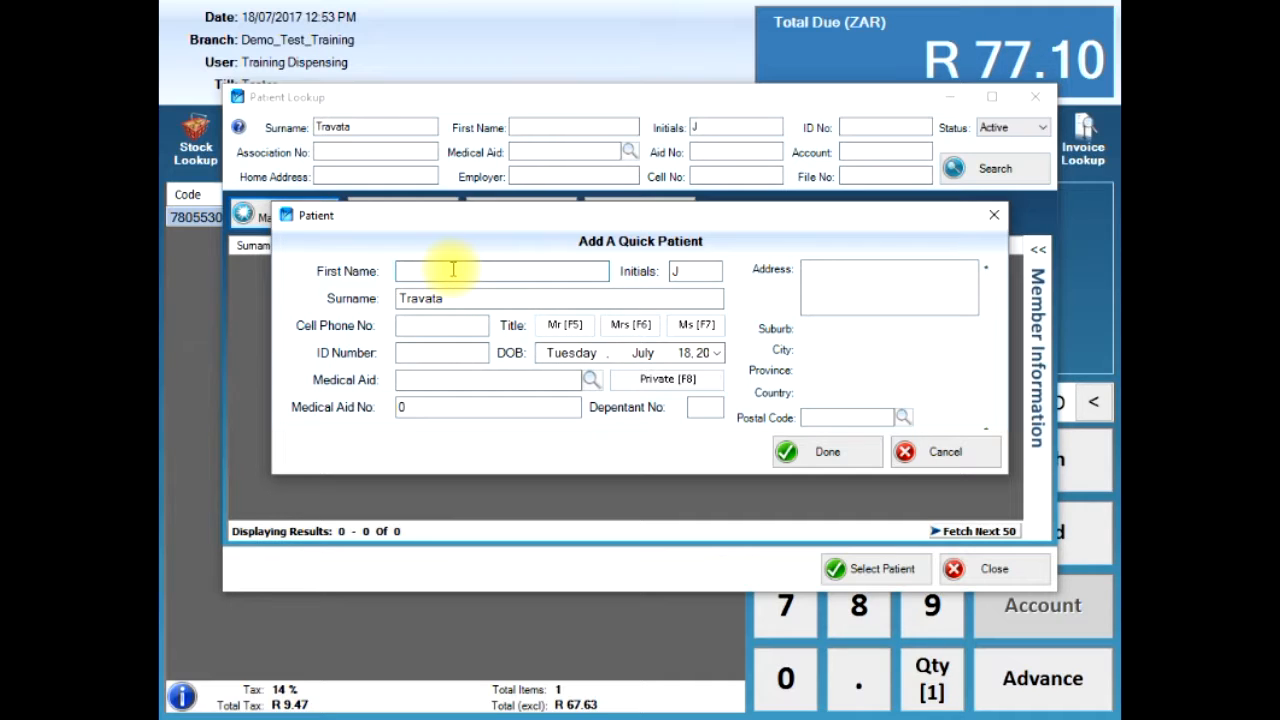
type("John")
left_click(688, 272)
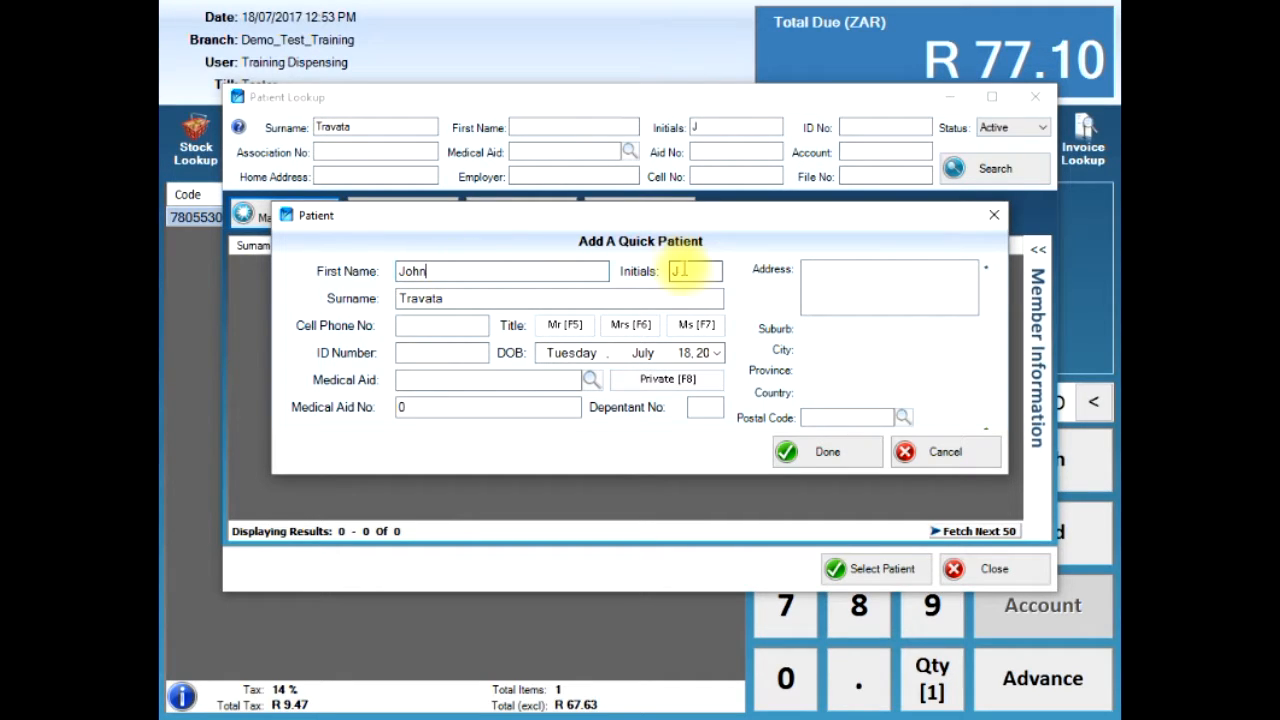
left_click(471, 271)
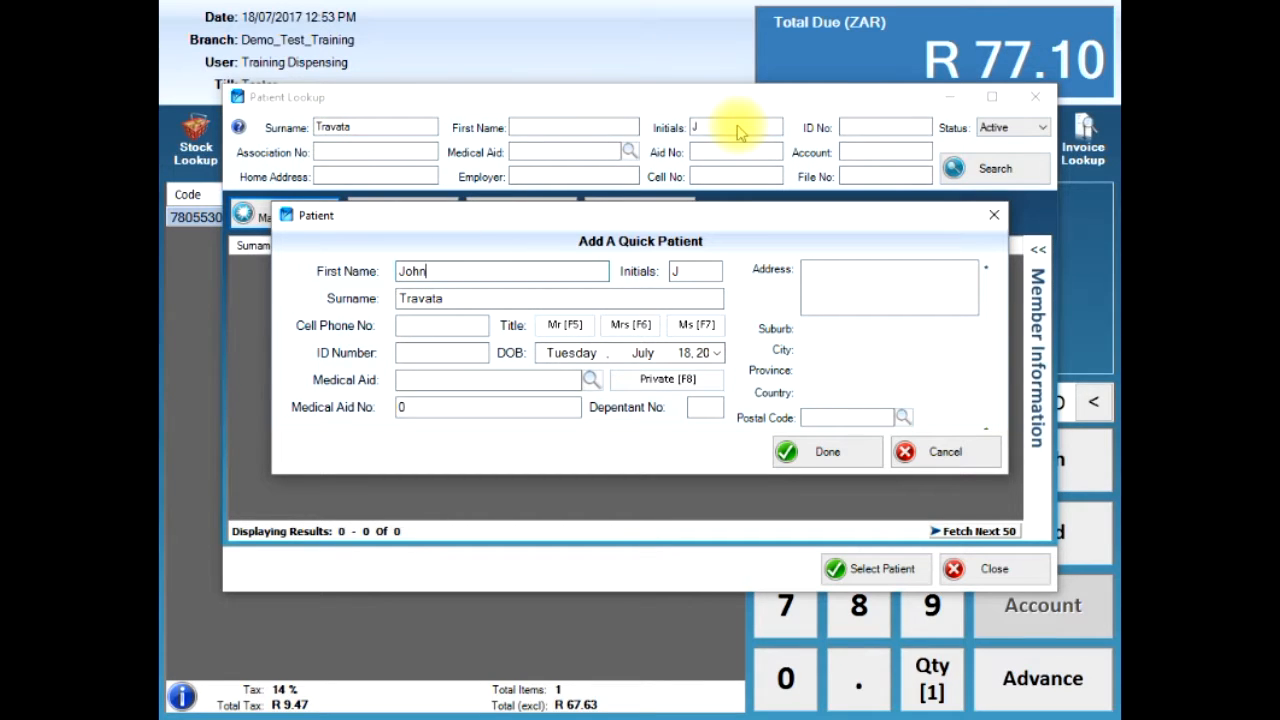
left_click(442, 327)
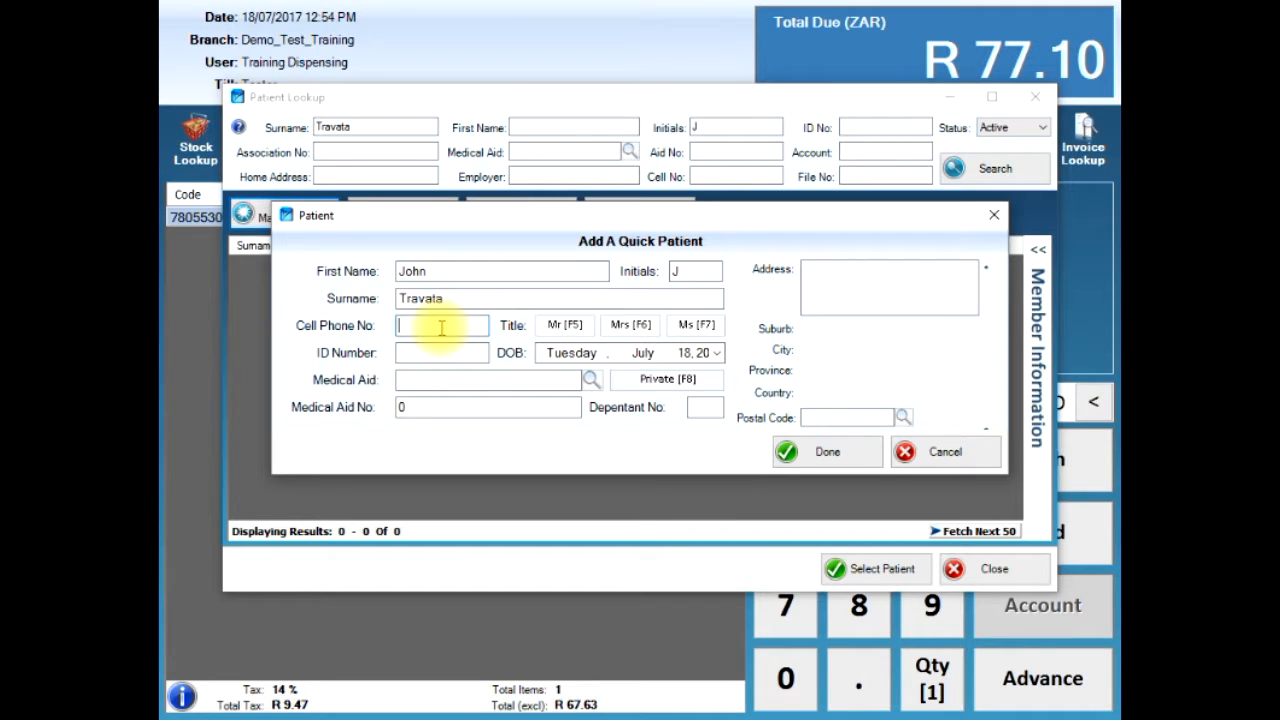
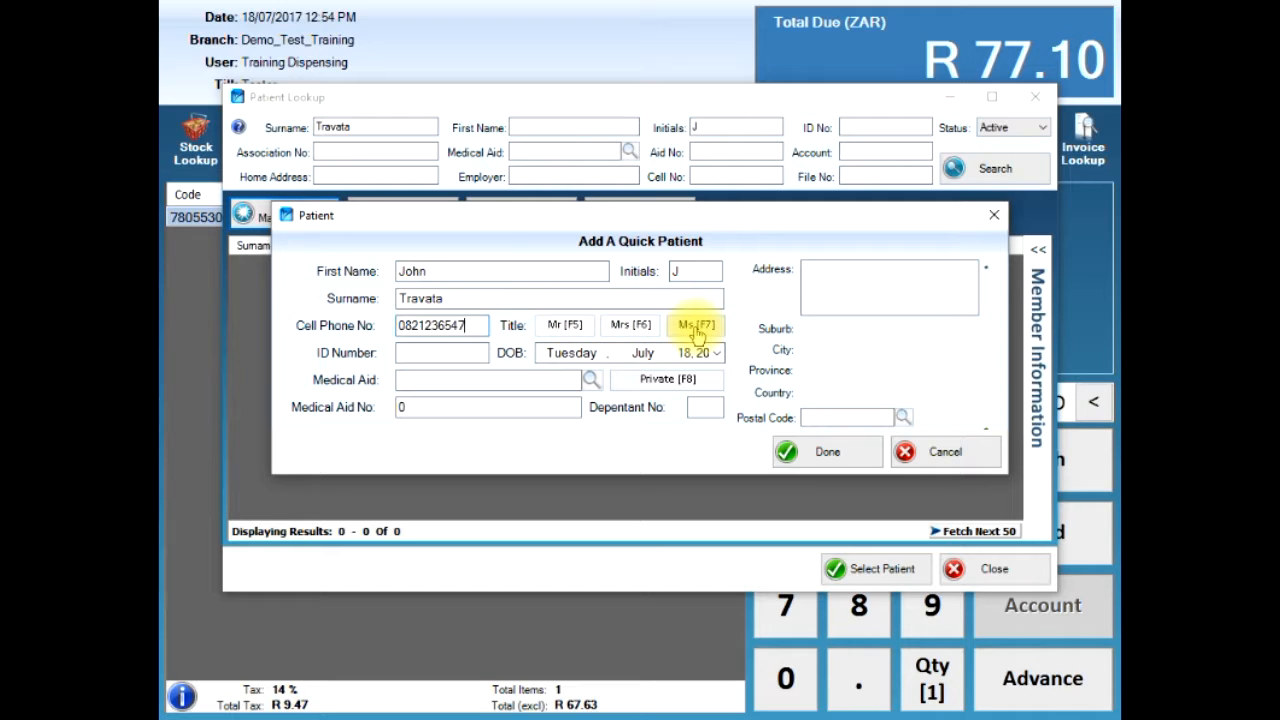
- Set the title to Mr, enter the patient's ID number, choose Private medical aid, and type the street address
key("F5")
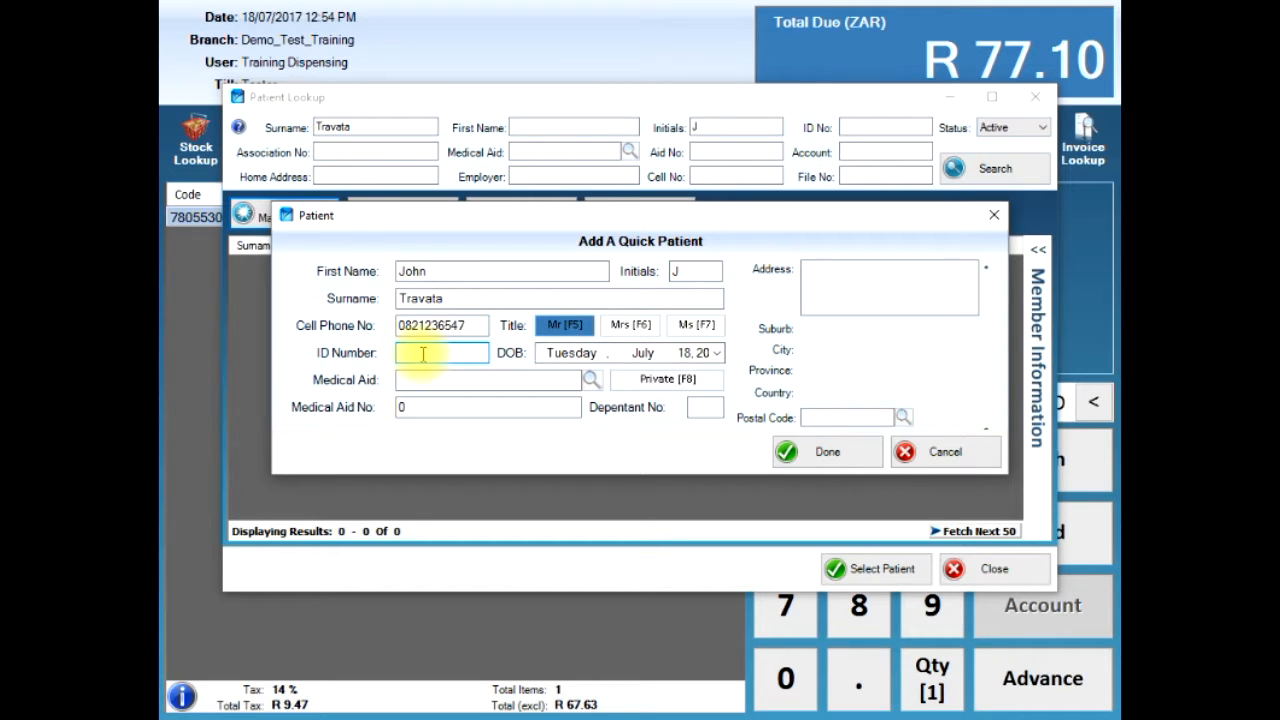
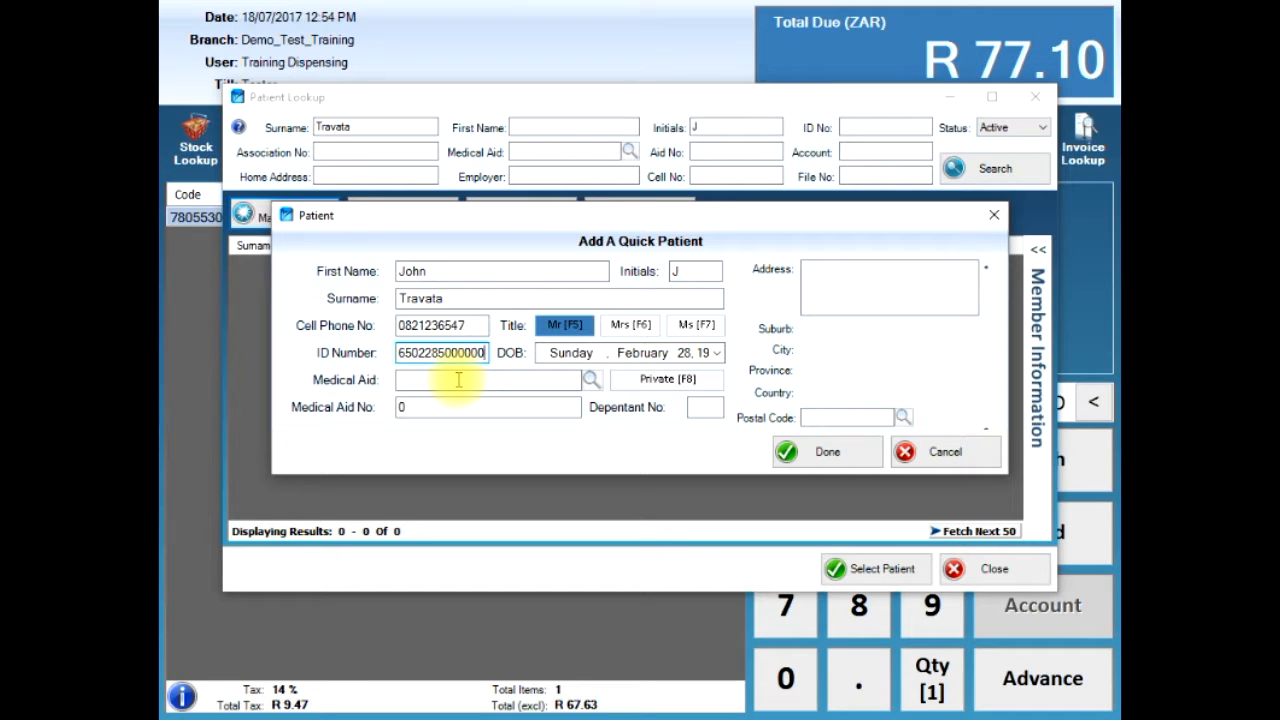
left_click(654, 386)
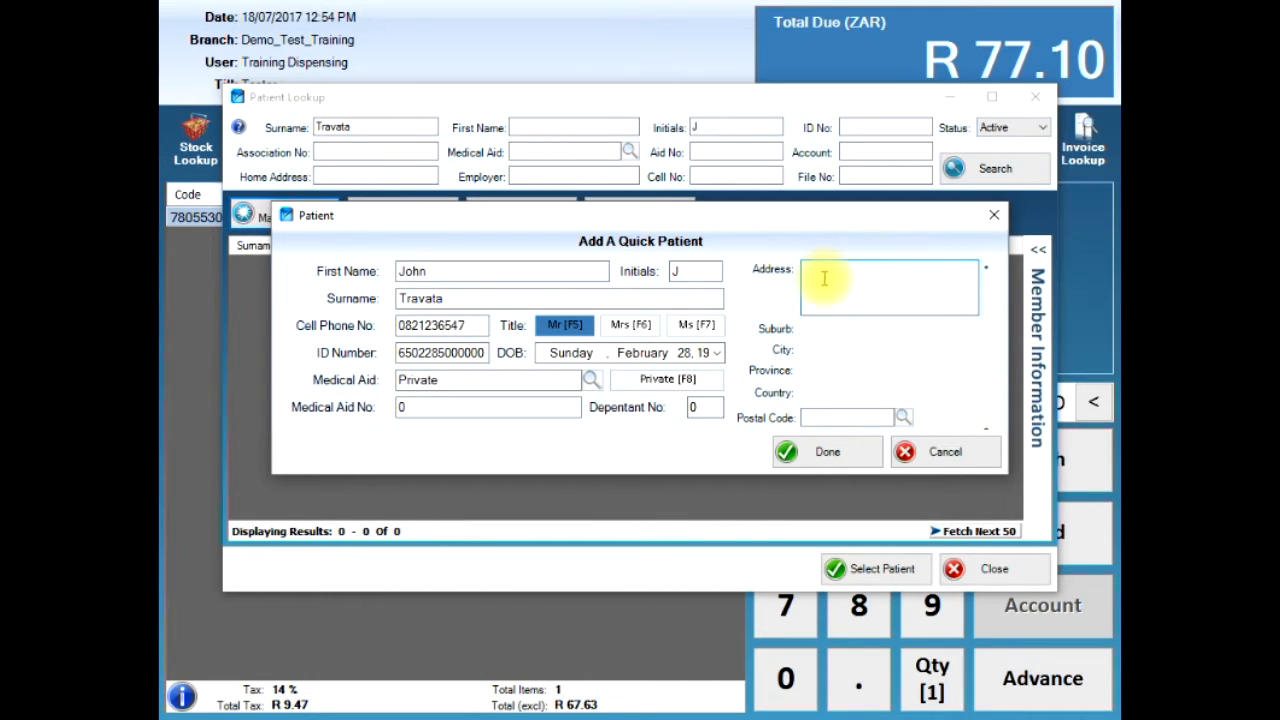
type("Tes")
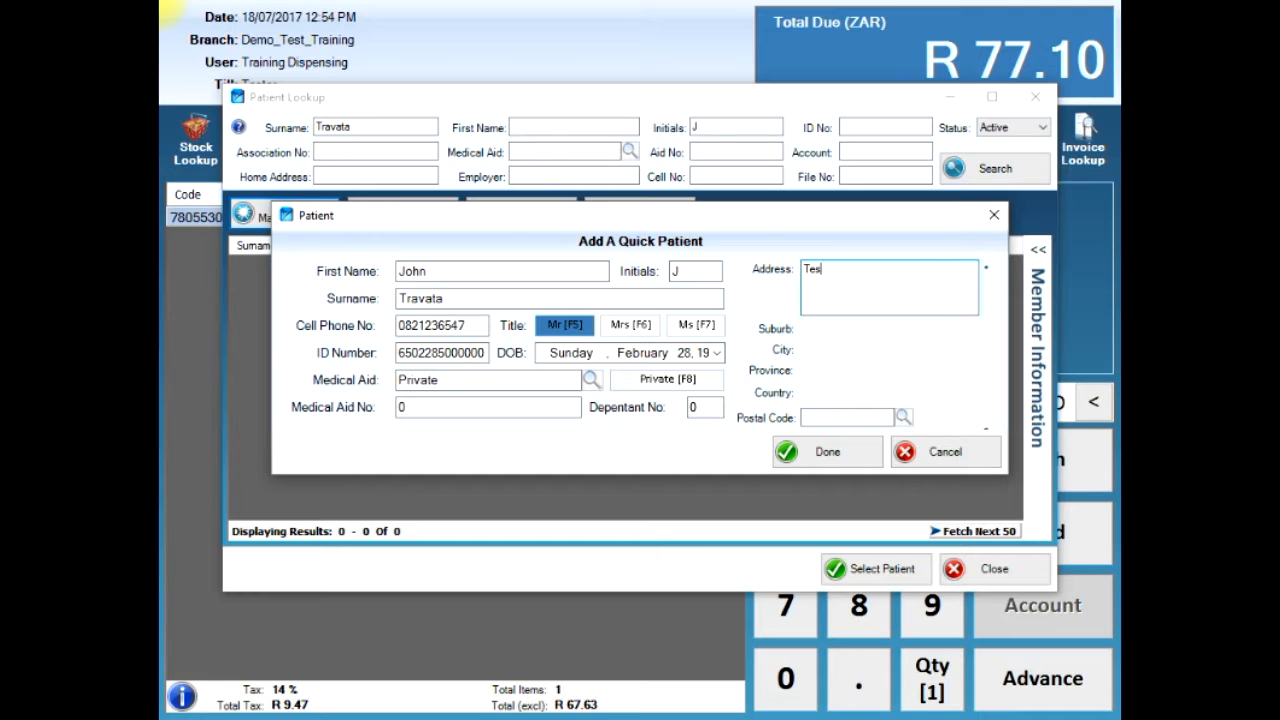
type("t Street 100")
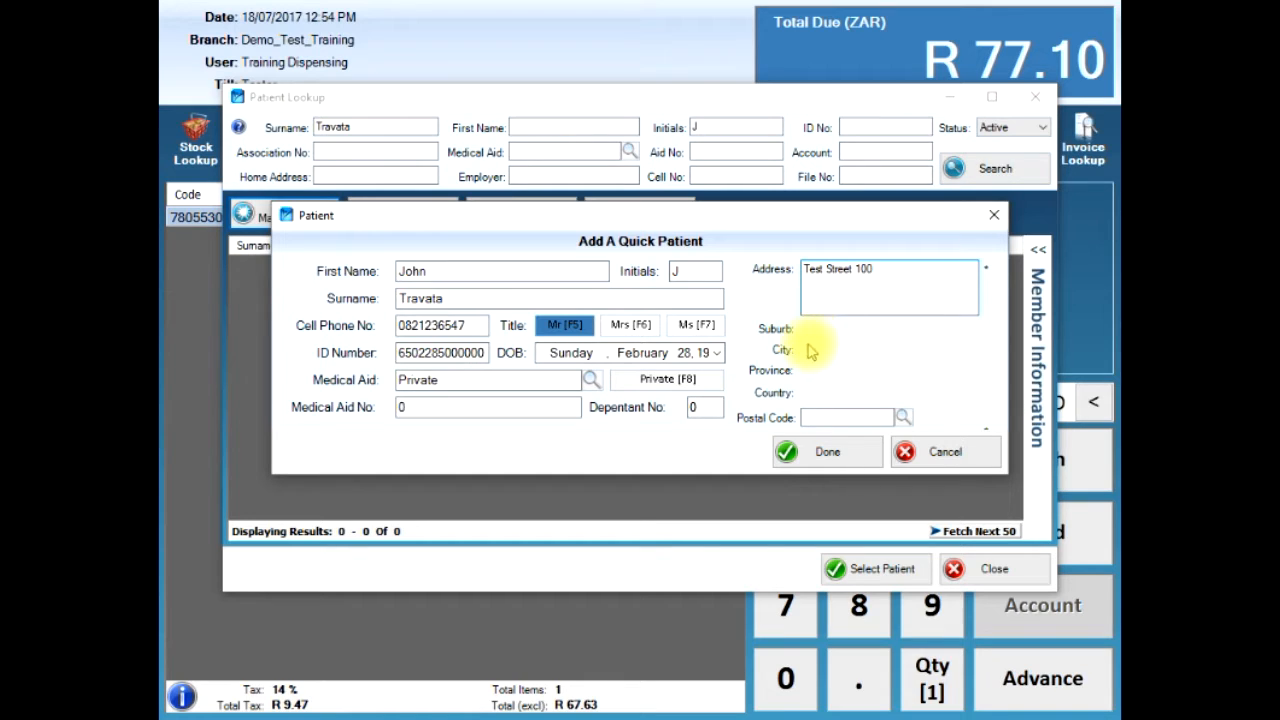
- Search postal codes by the patient's suburb and apply the matching entry to fill suburb, city, province and code
left_click(903, 418)
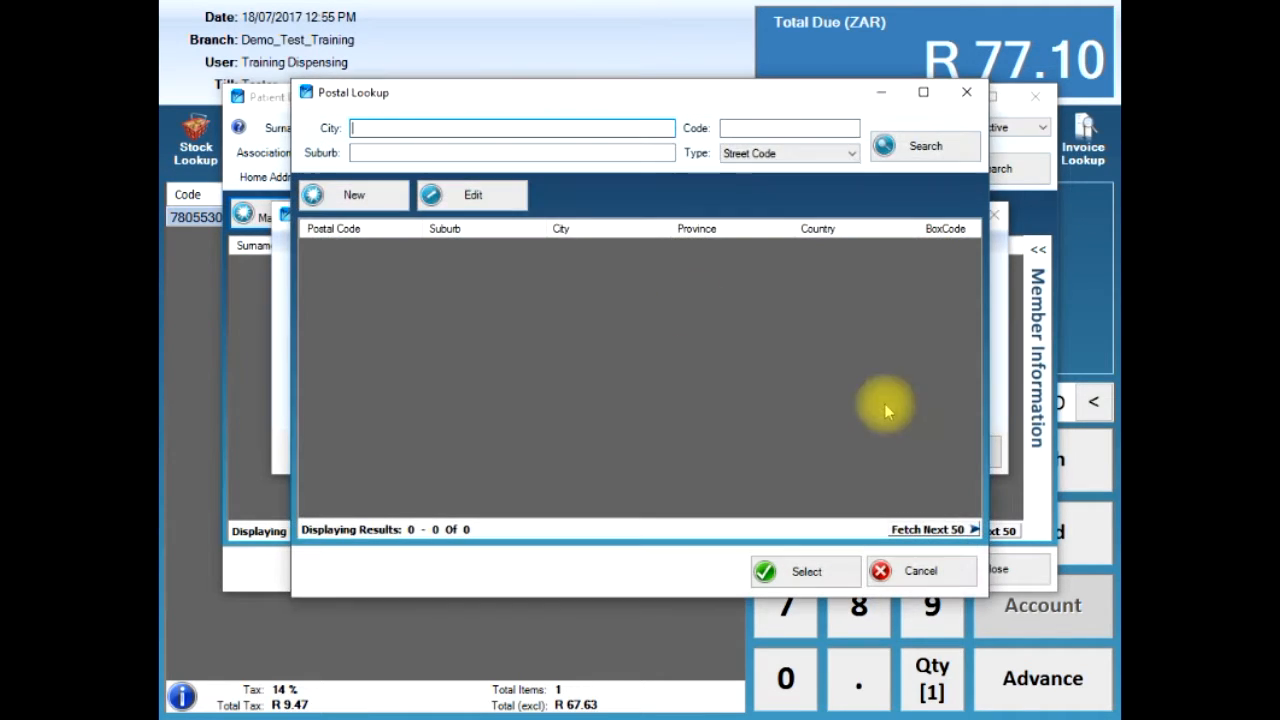
left_click(389, 153)
type("r")
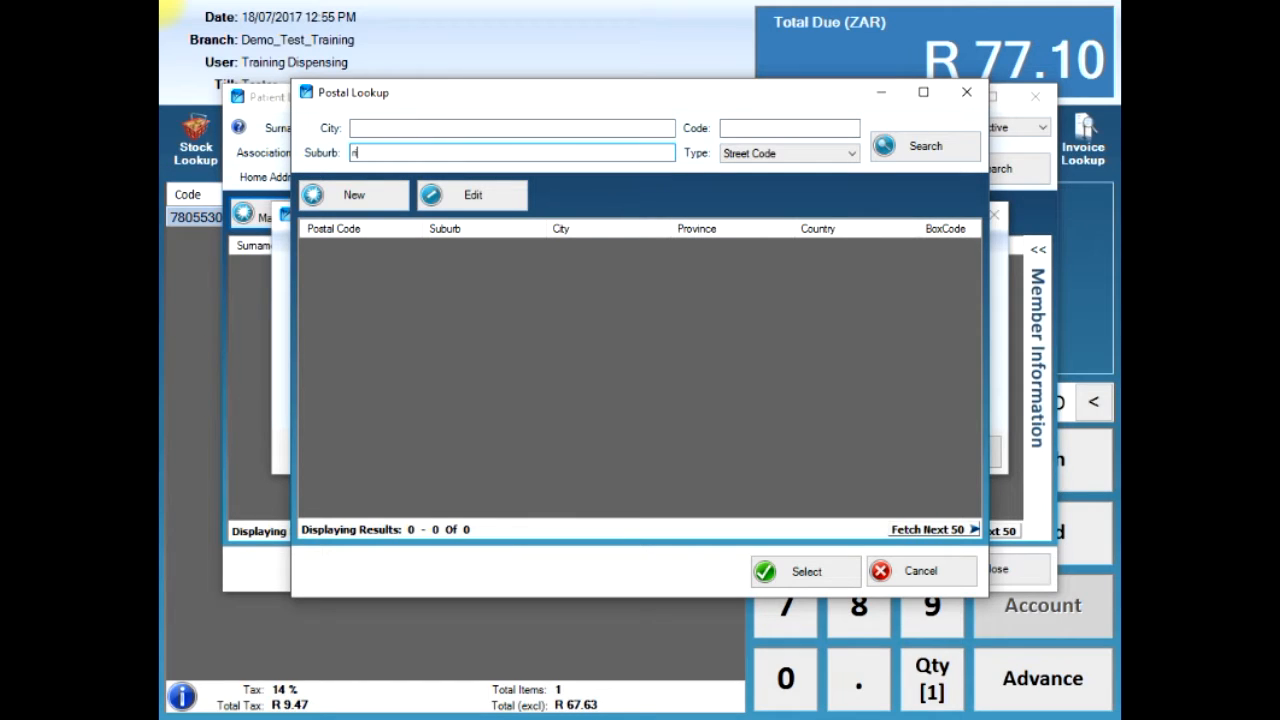
type("iviera")
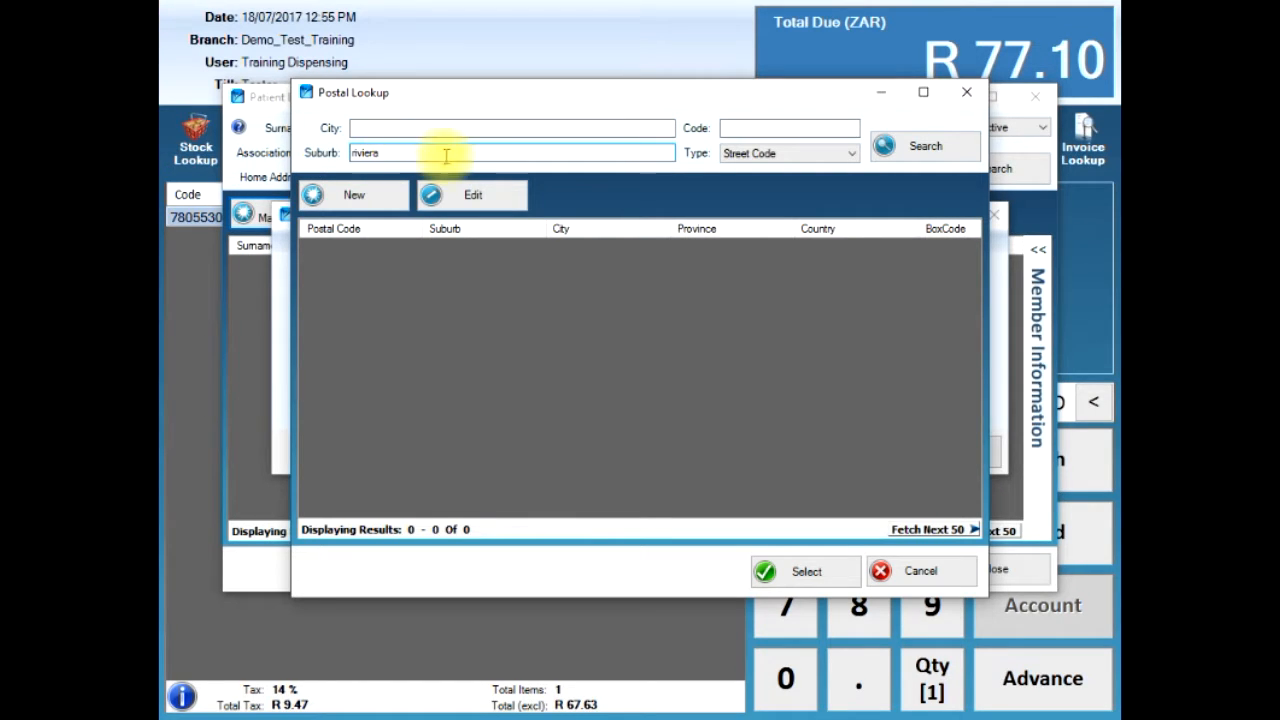
left_click(765, 153)
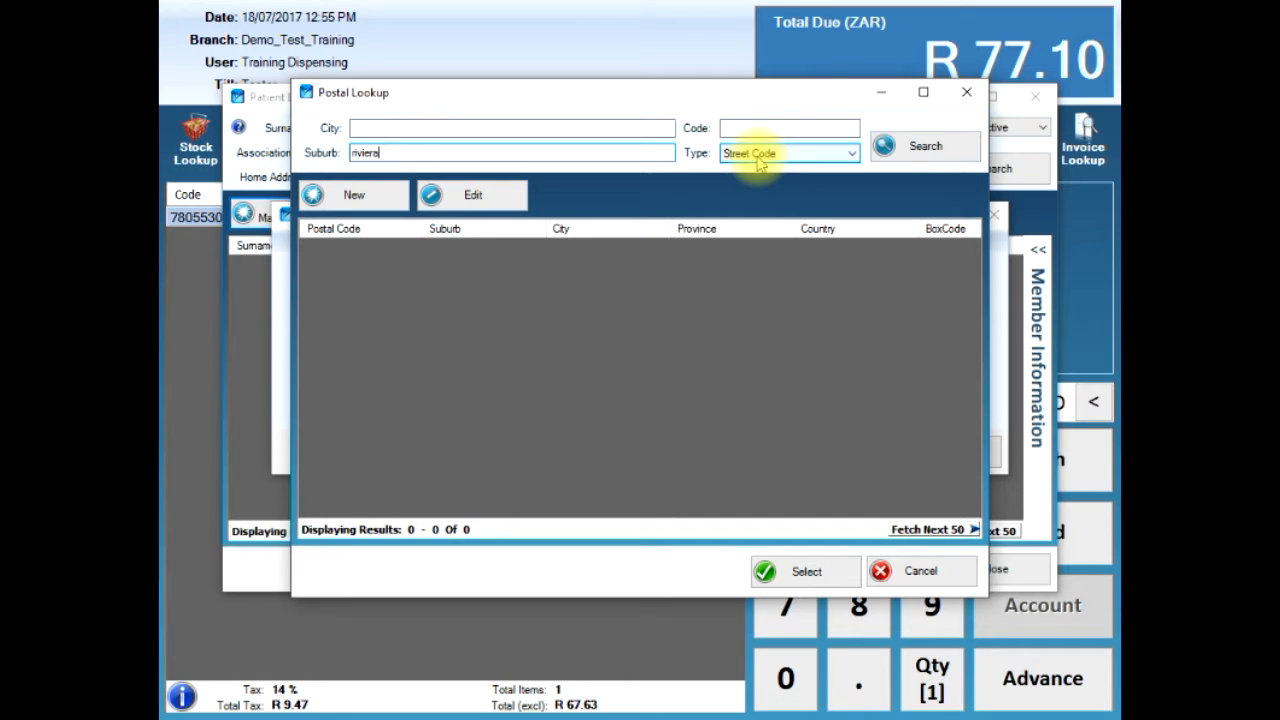
left_click(935, 148)
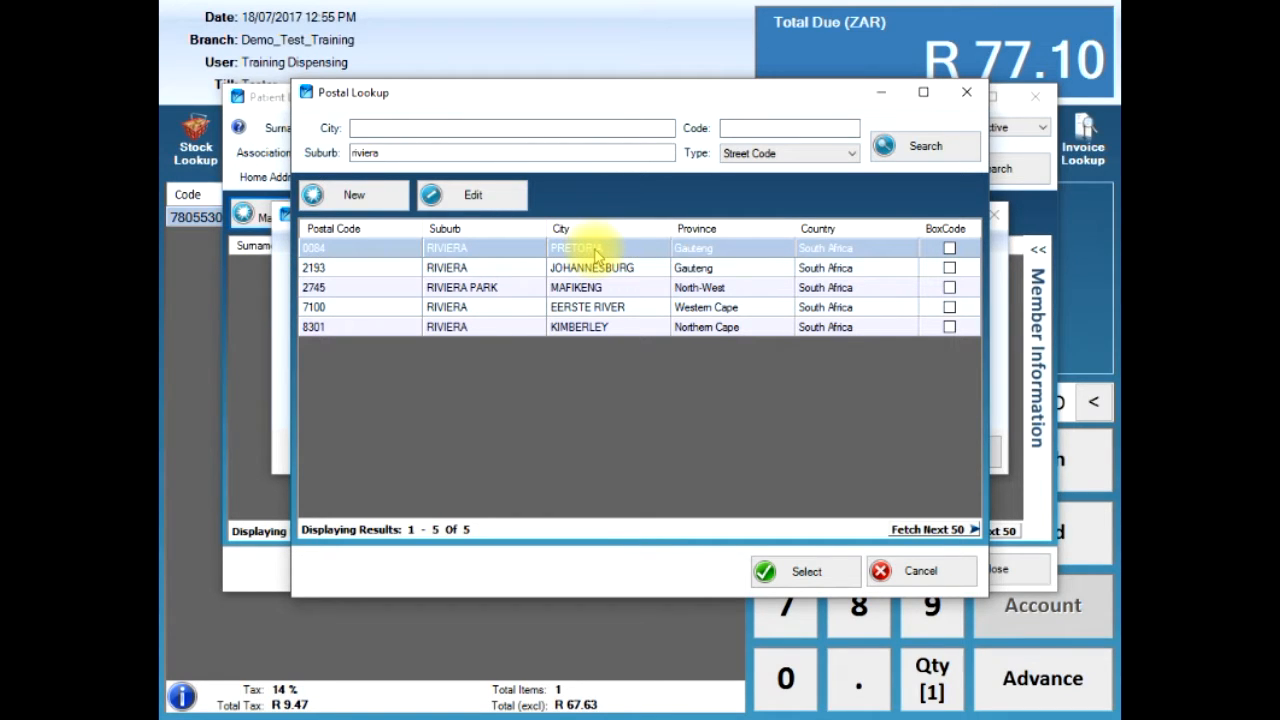
left_click(765, 571)
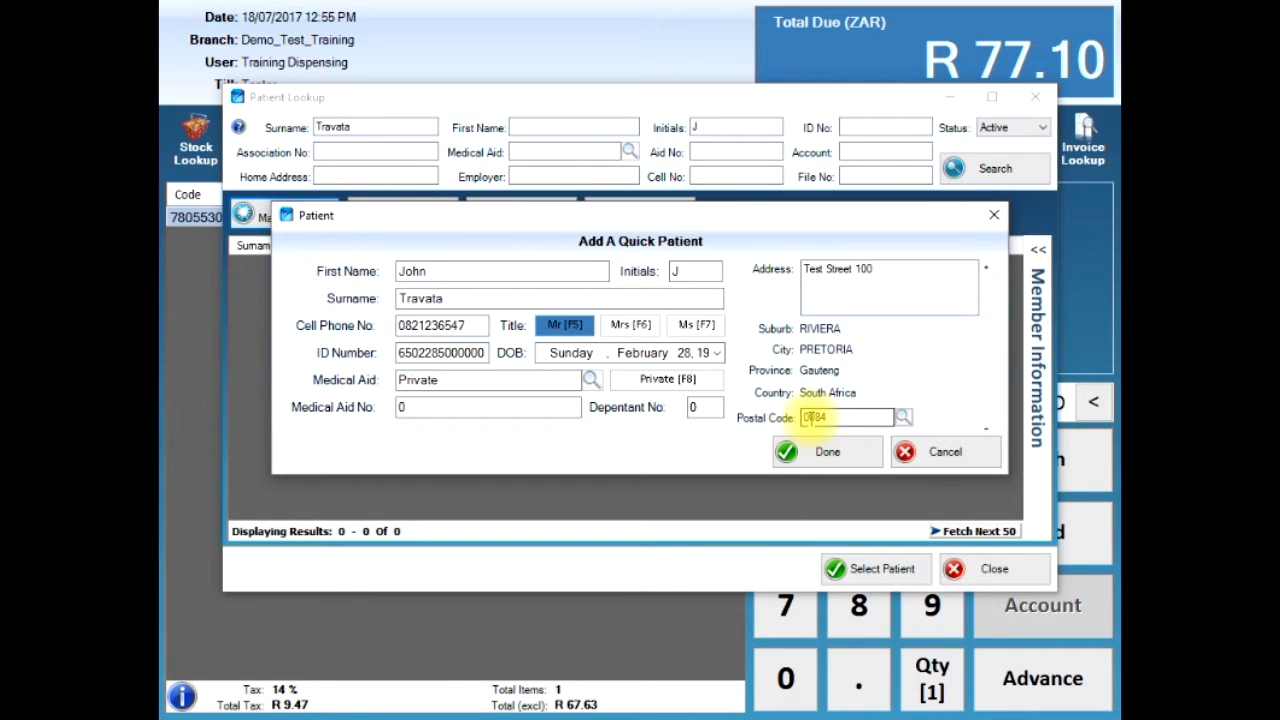
- Save the new patient, confirm the enrolment, and select them as account holder for the ADCO-DOL sale
left_click(823, 460)
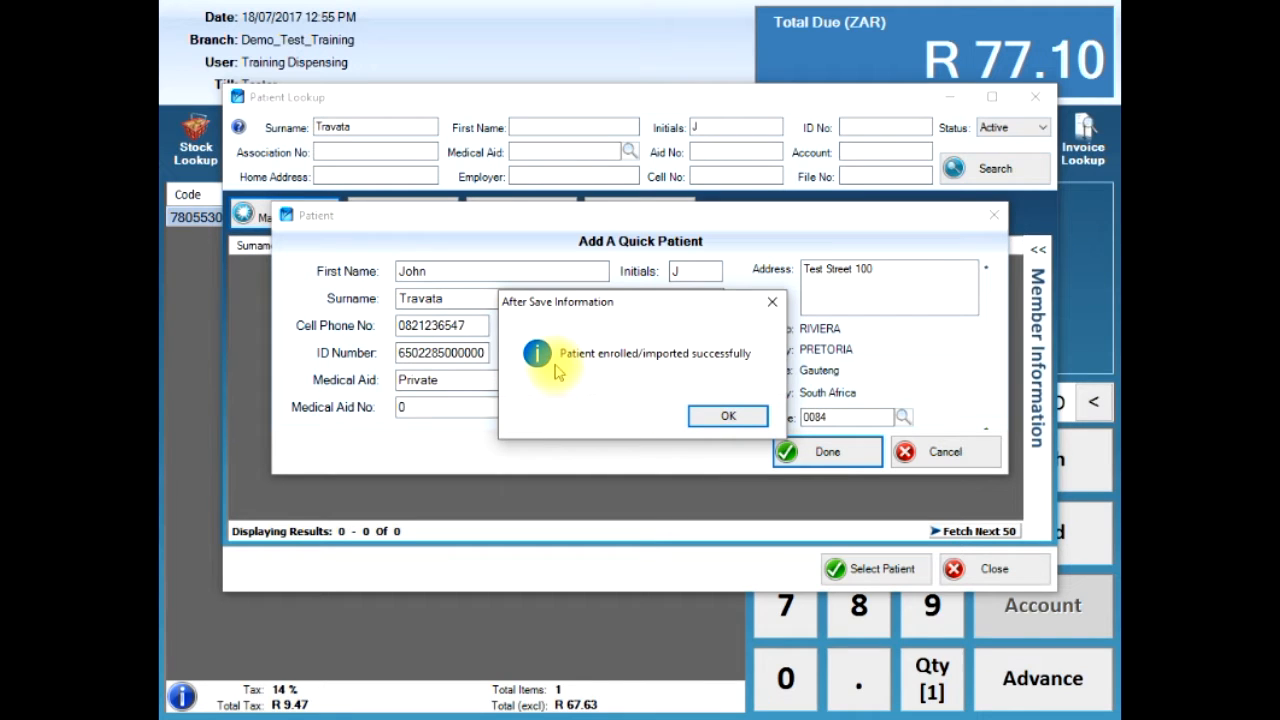
left_click(726, 420)
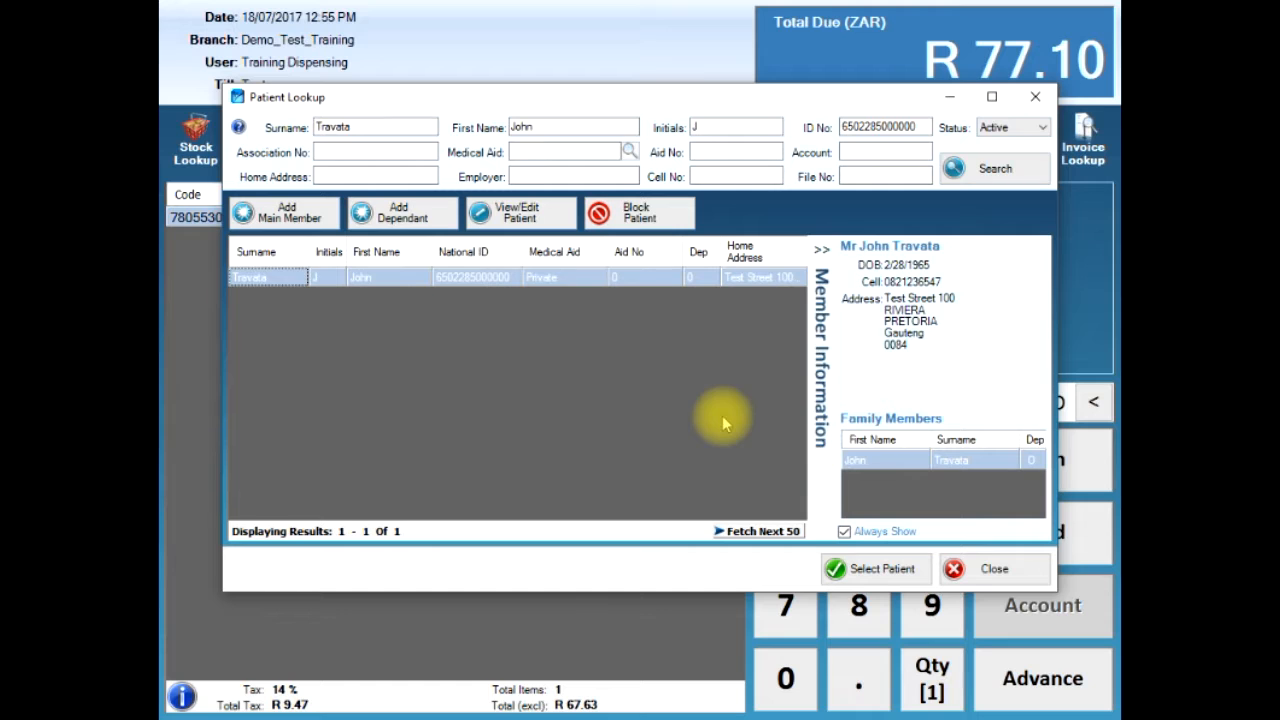
left_click(863, 569)
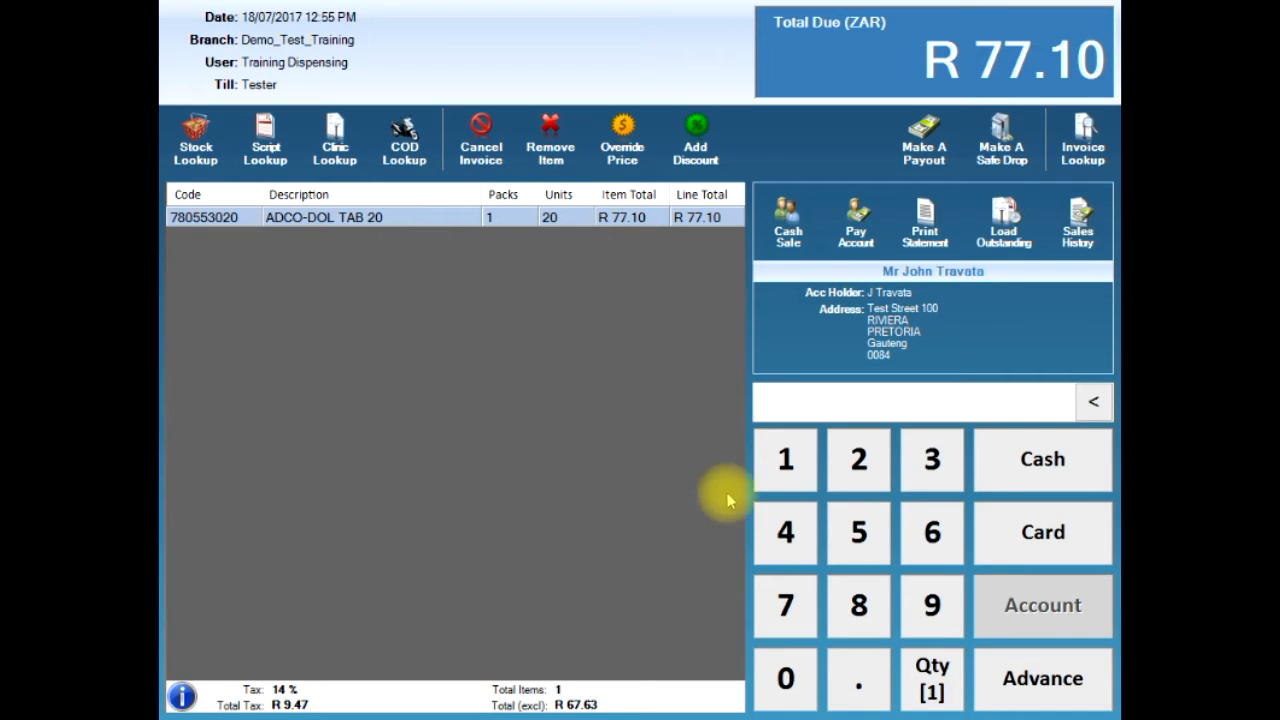
- Pay the R 77.10 by card using the card's last four digits, dismissing both PDF save prompts
left_click(1050, 540)
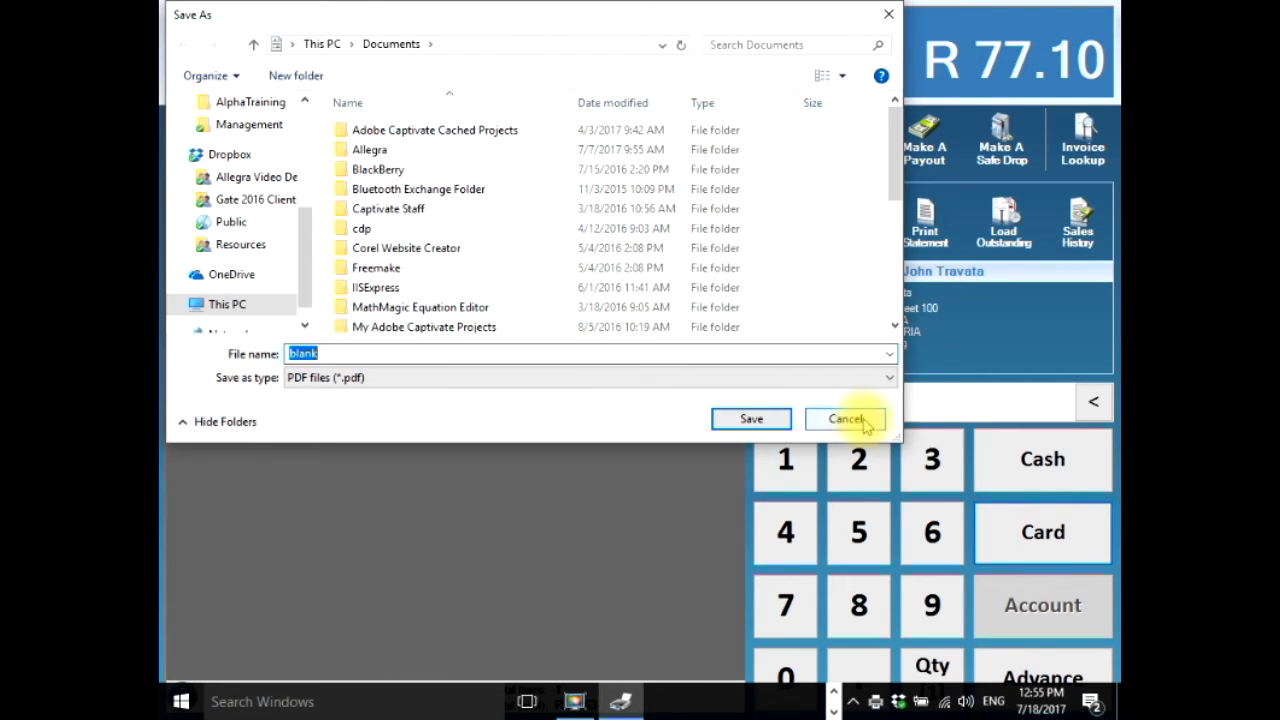
left_click(848, 421)
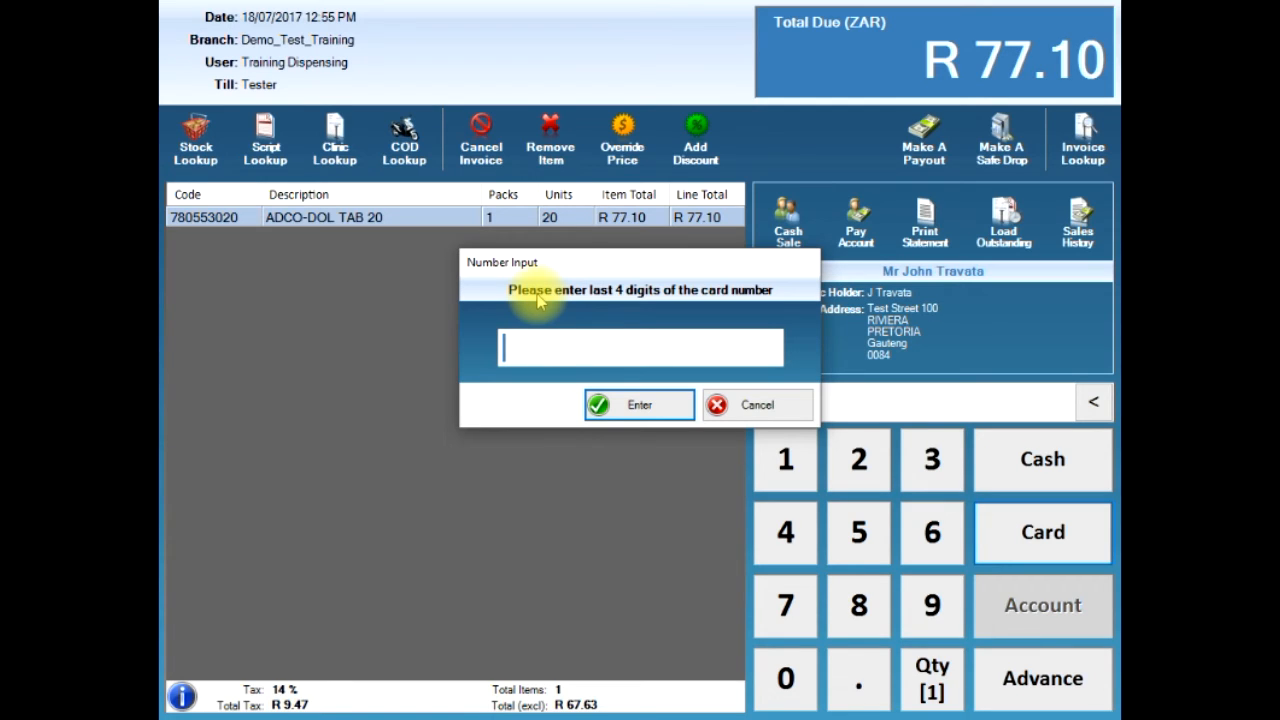
type("1234")
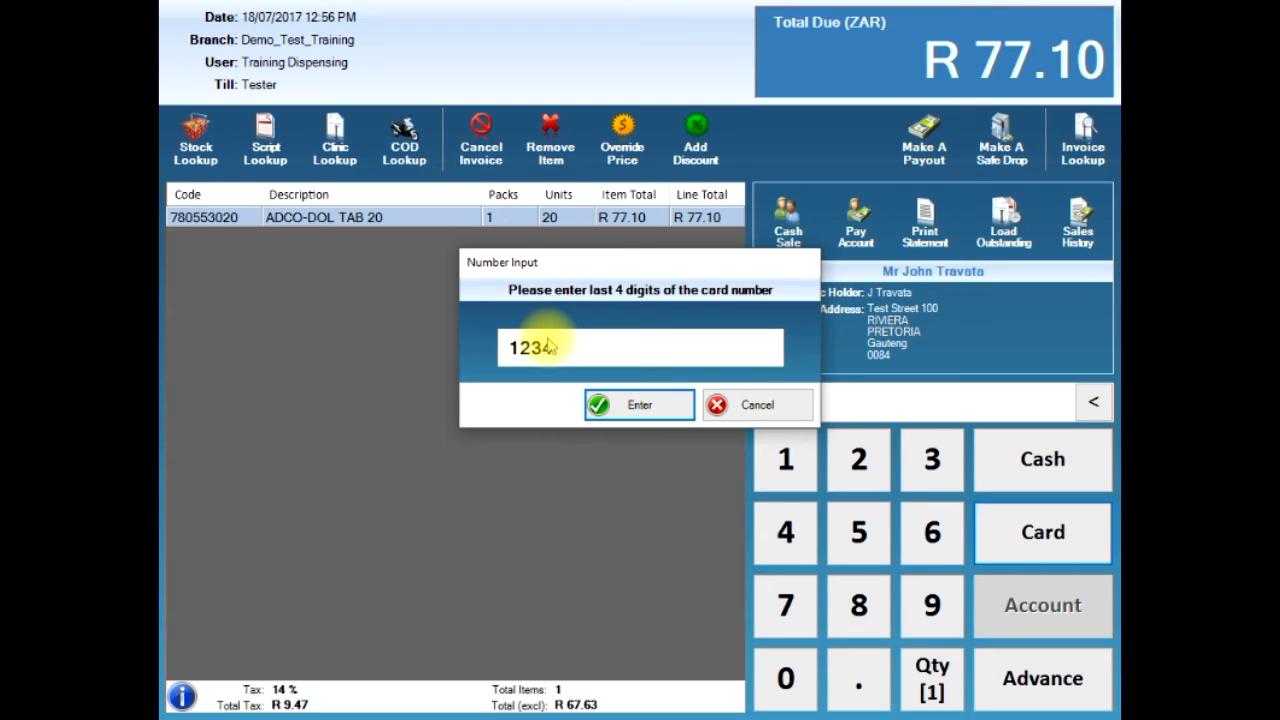
left_click(636, 408)
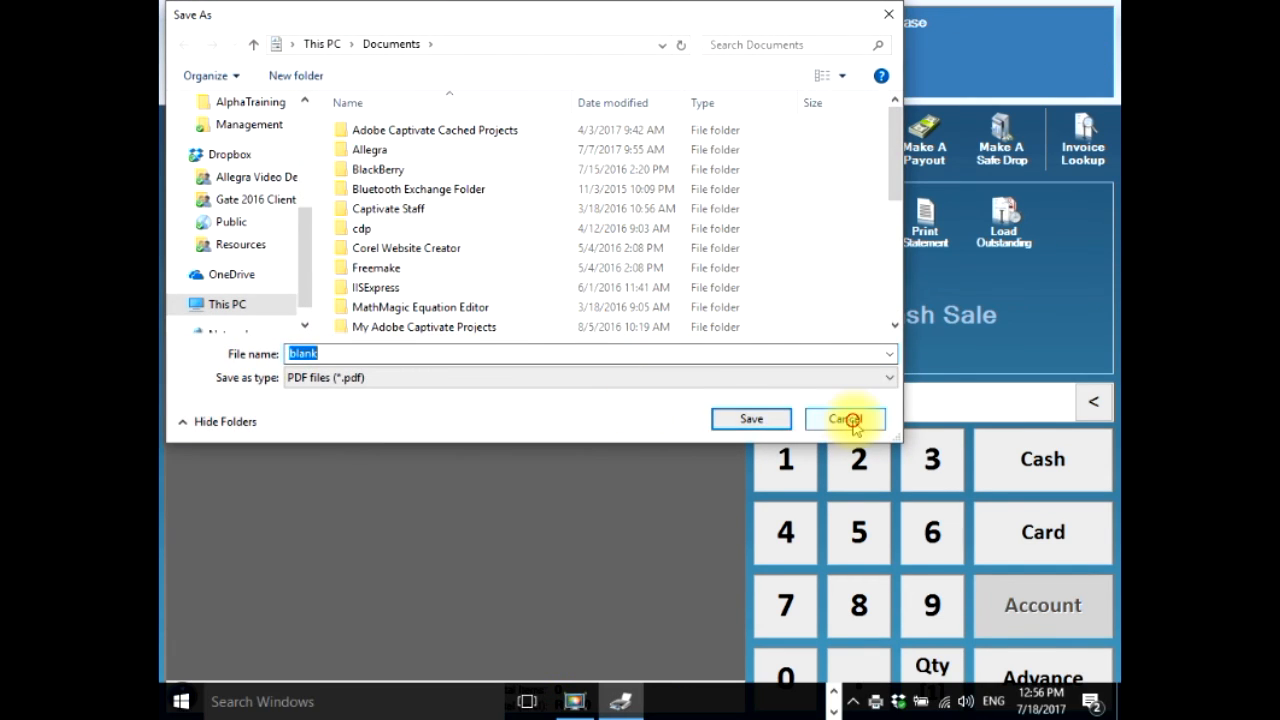
left_click(846, 418)
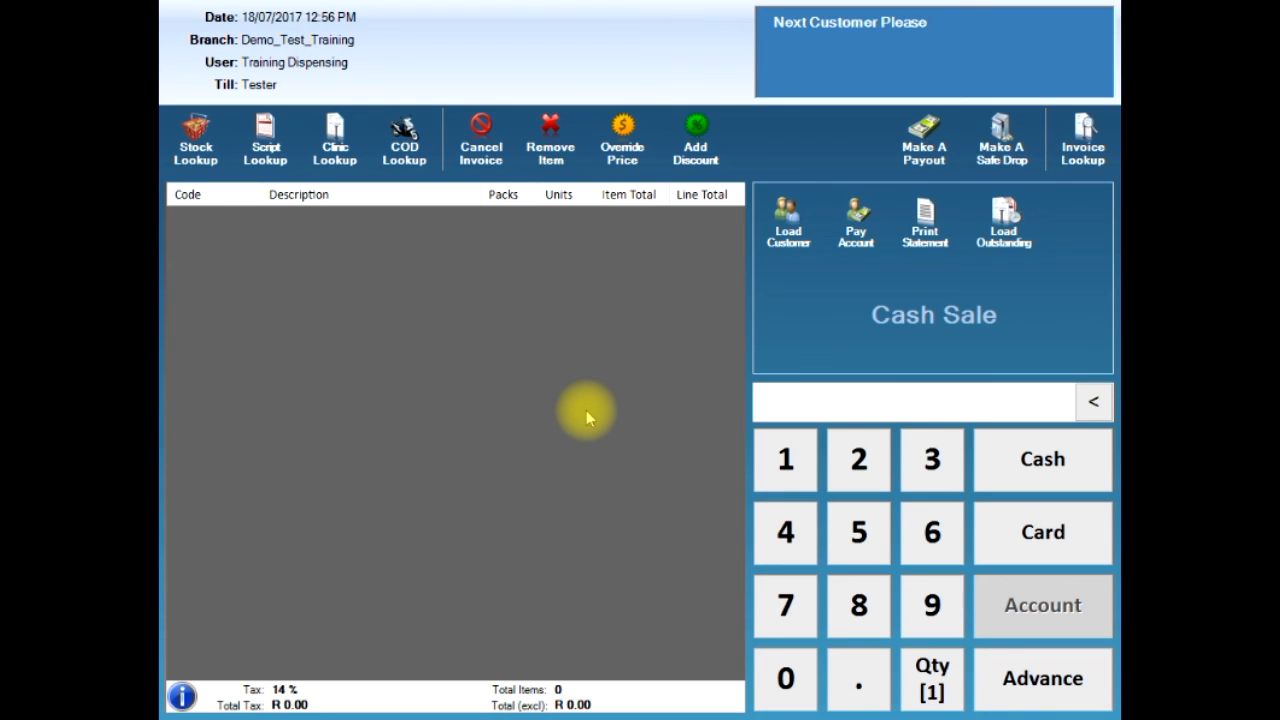